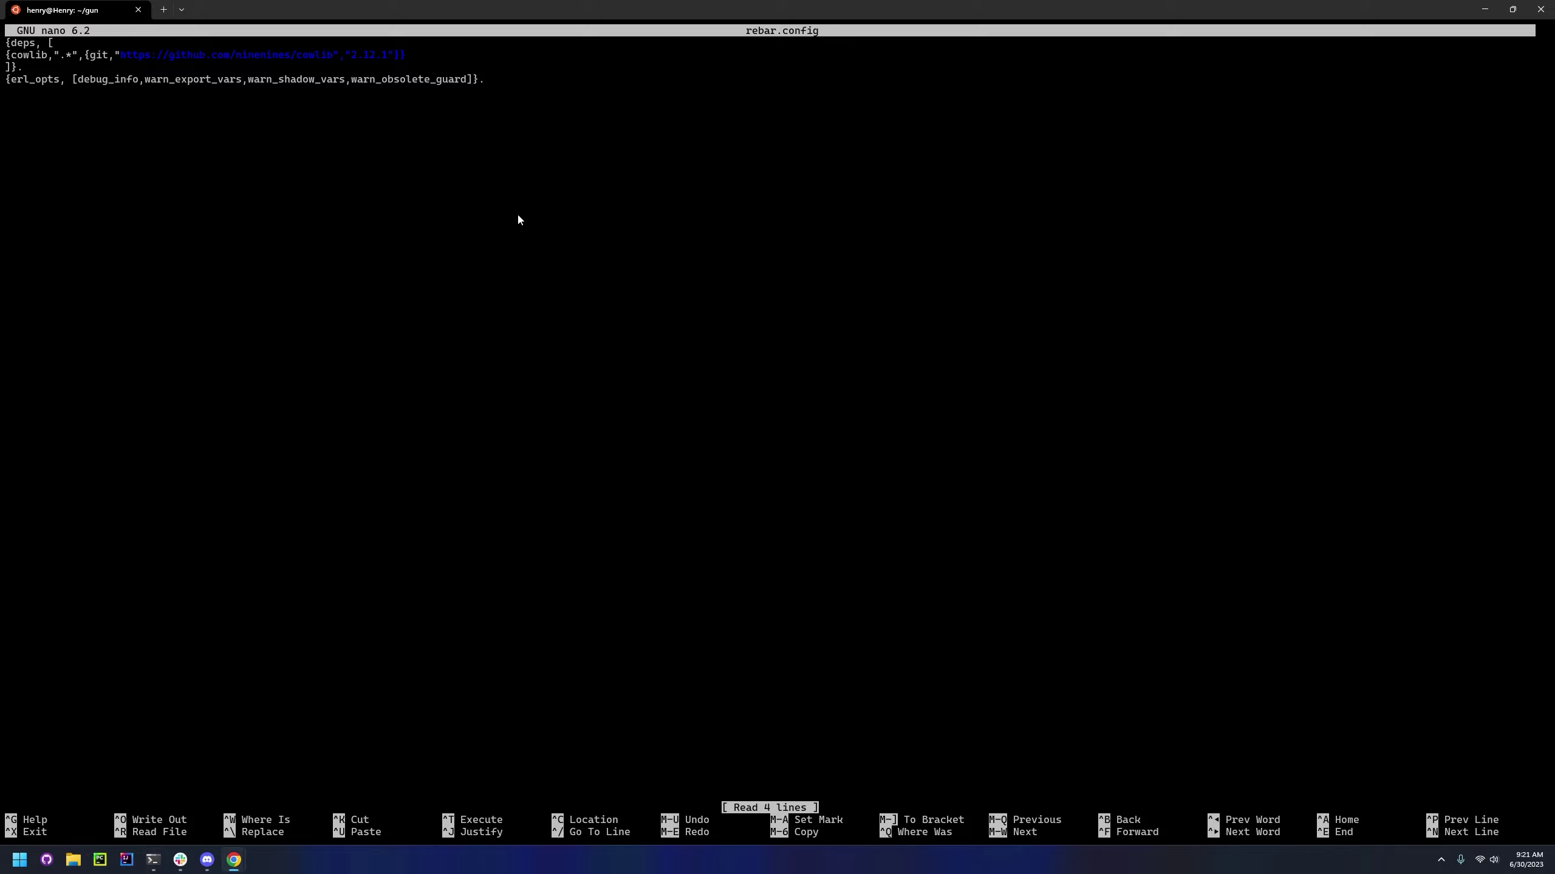
Step: Add a {plugins, [rebar3_sbom]} line after the deps block and save rebar.config
key(Down)
key(Down)
key(Right)
key(Return)
text({plugins, [rebar3_sbom]}.)
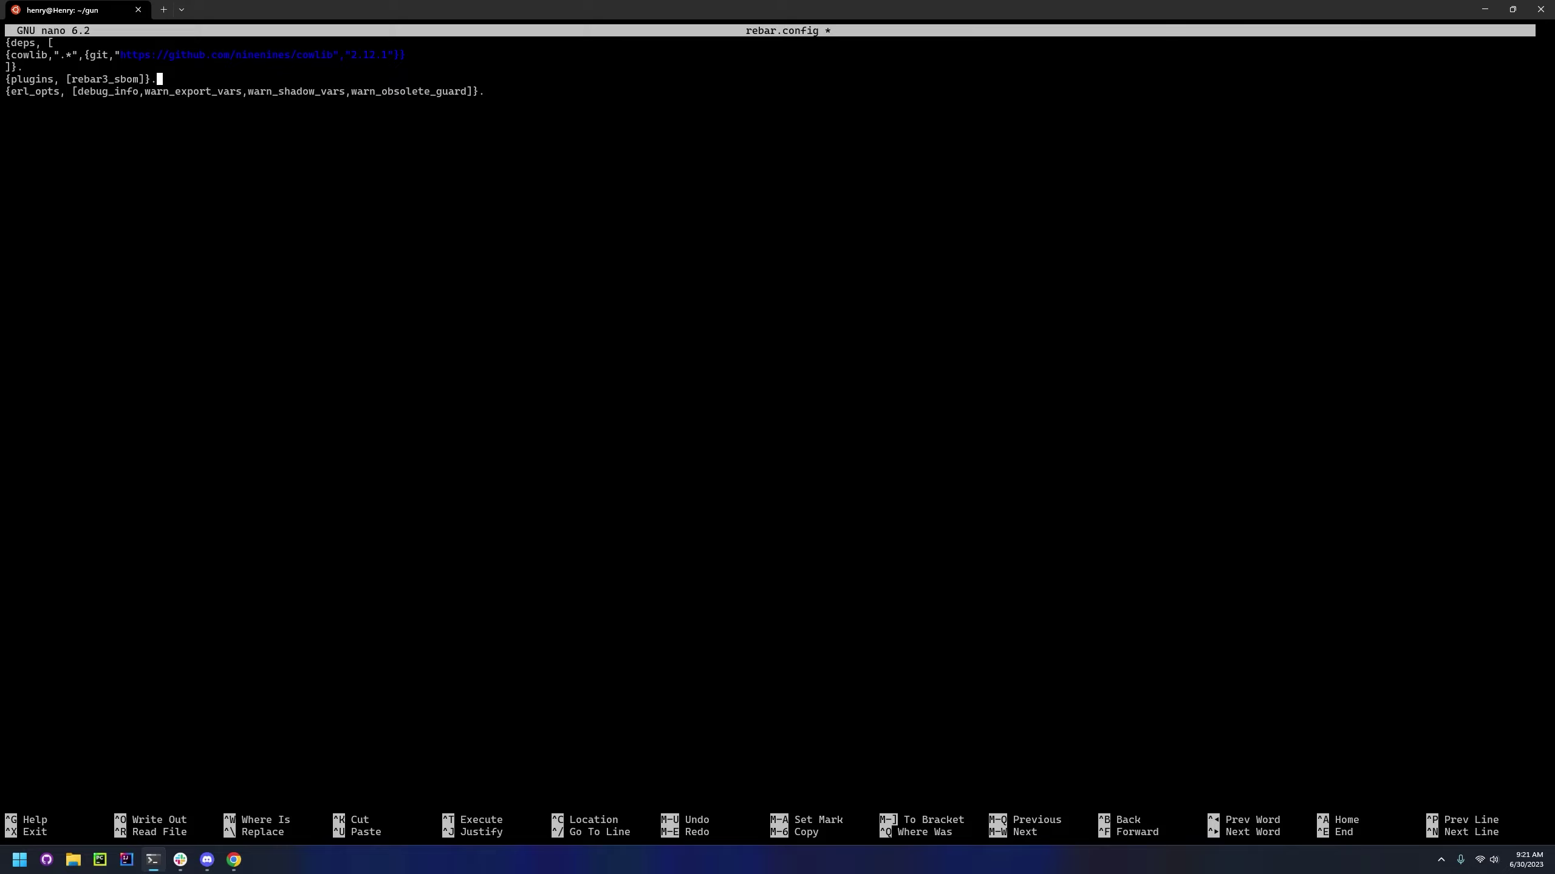
key(ctrl+x)
key(y)
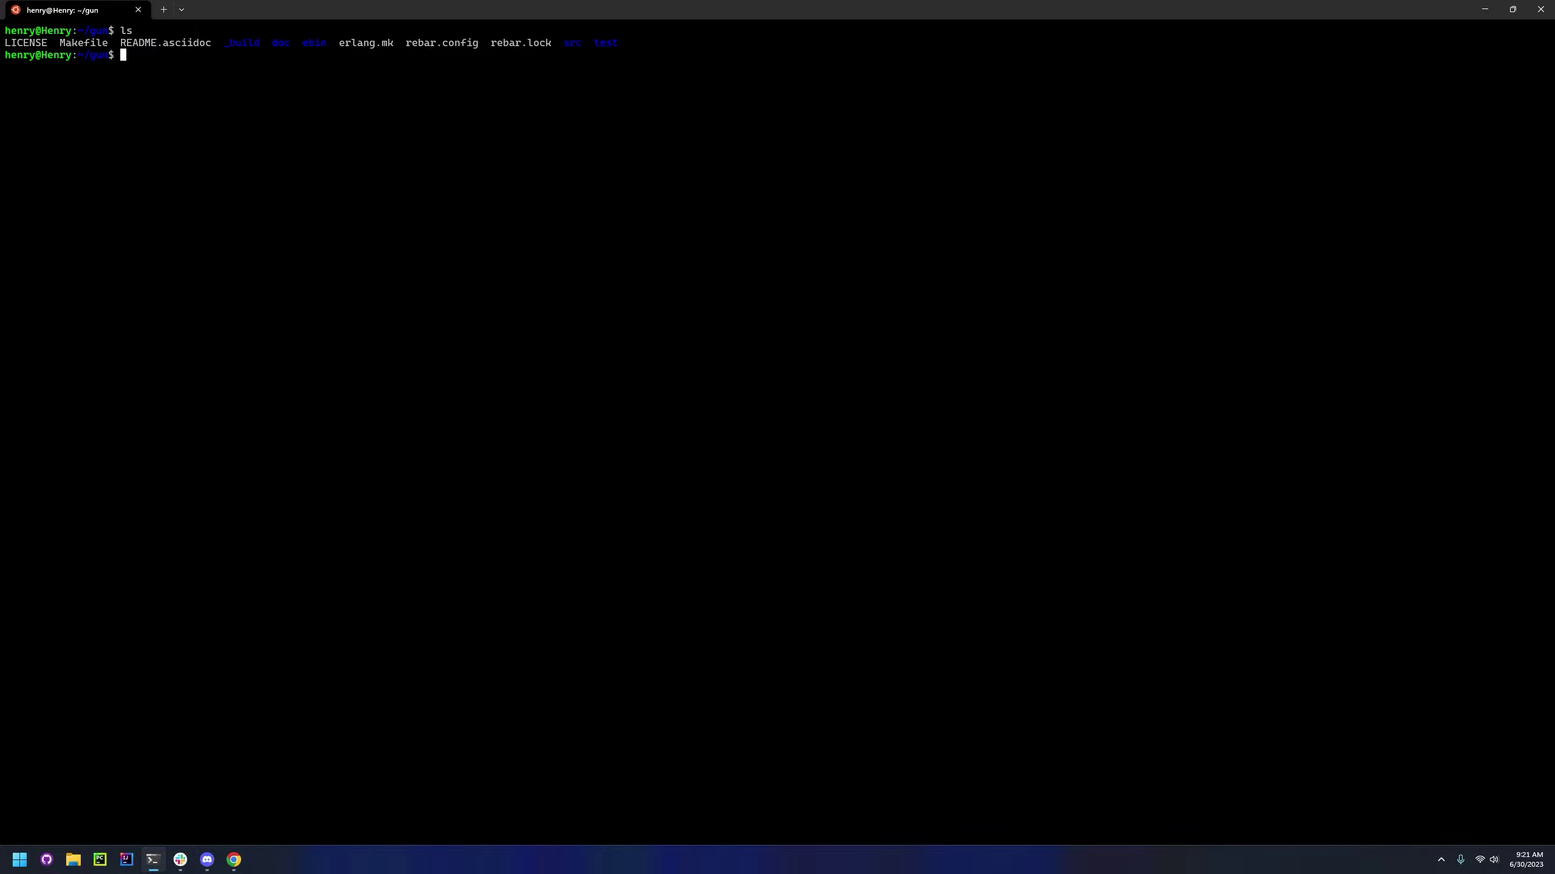
text(rebar)
text(3 sbom )
text(-o)
text( sbom.xml)
Step: Run rebar3 sbom -o sbom.xml to write the CycloneDX SBoM
key(Return)
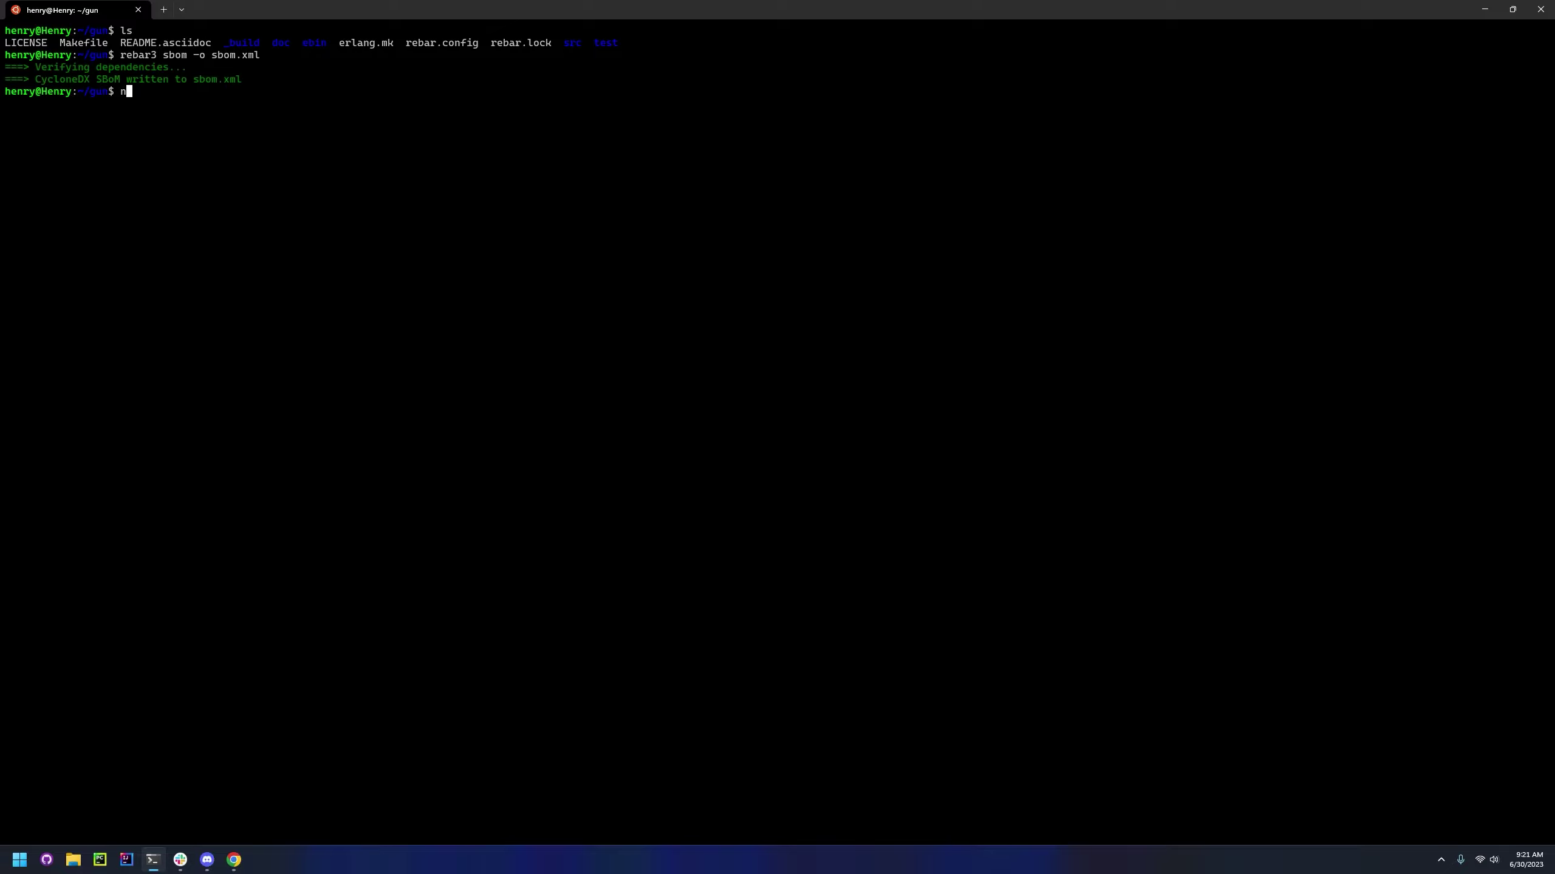
text(nano sbom.xml)
Step: Open sbom.xml in nano and step through the XML to the cowlib component description
key(Return)
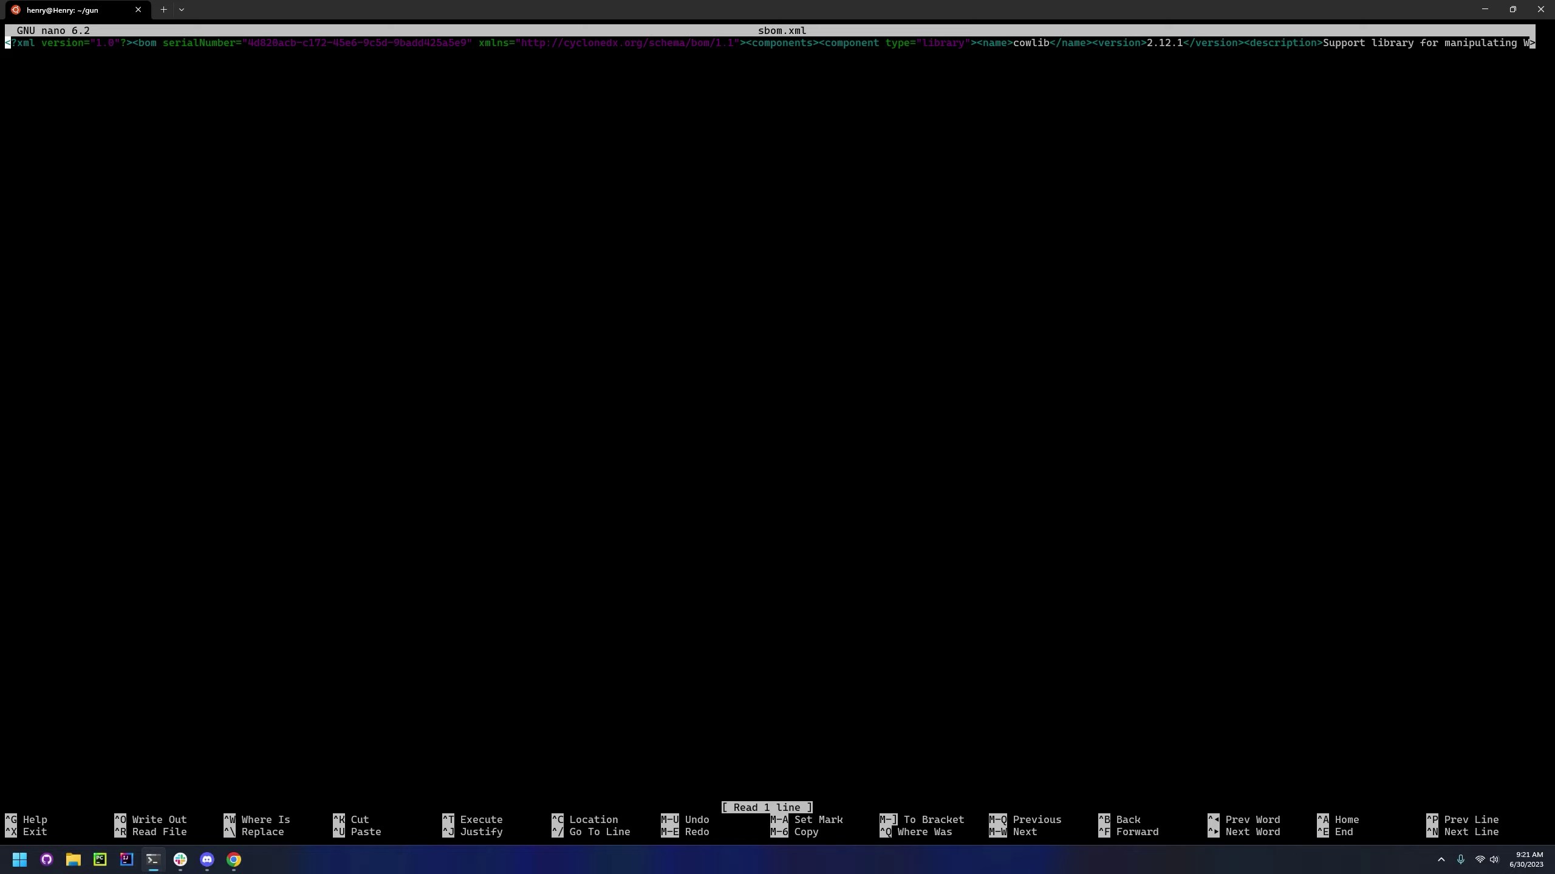
key(ctrl+Right)
key(ctrl+Right)
key(ctrl+Right)
key(ctrl+Right)
key(ctrl+Right)
key(ctrl+Right)
key(ctrl+Right)
key(ctrl+Right)
key(ctrl+Right)
key(ctrl+Right)
key(ctrl+Right)
key(ctrl+Right)
key(ctrl+Right)
key(ctrl+Right)
key(ctrl+Right)
key(ctrl+Right)
key(ctrl+Right)
key(ctrl+Right)
key(ctrl+Right)
key(ctrl+Right)
key(ctrl+Right)
key(ctrl+Right)
key(ctrl+Right)
key(ctrl+Right)
key(ctrl+Right)
key(ctrl+Right)
key(ctrl+Right)
key(ctrl+Right)
key(ctrl+Right)
key(ctrl+Right)
key(ctrl+Right)
key(ctrl+Right)
key(ctrl+Right)
key(ctrl+Right)
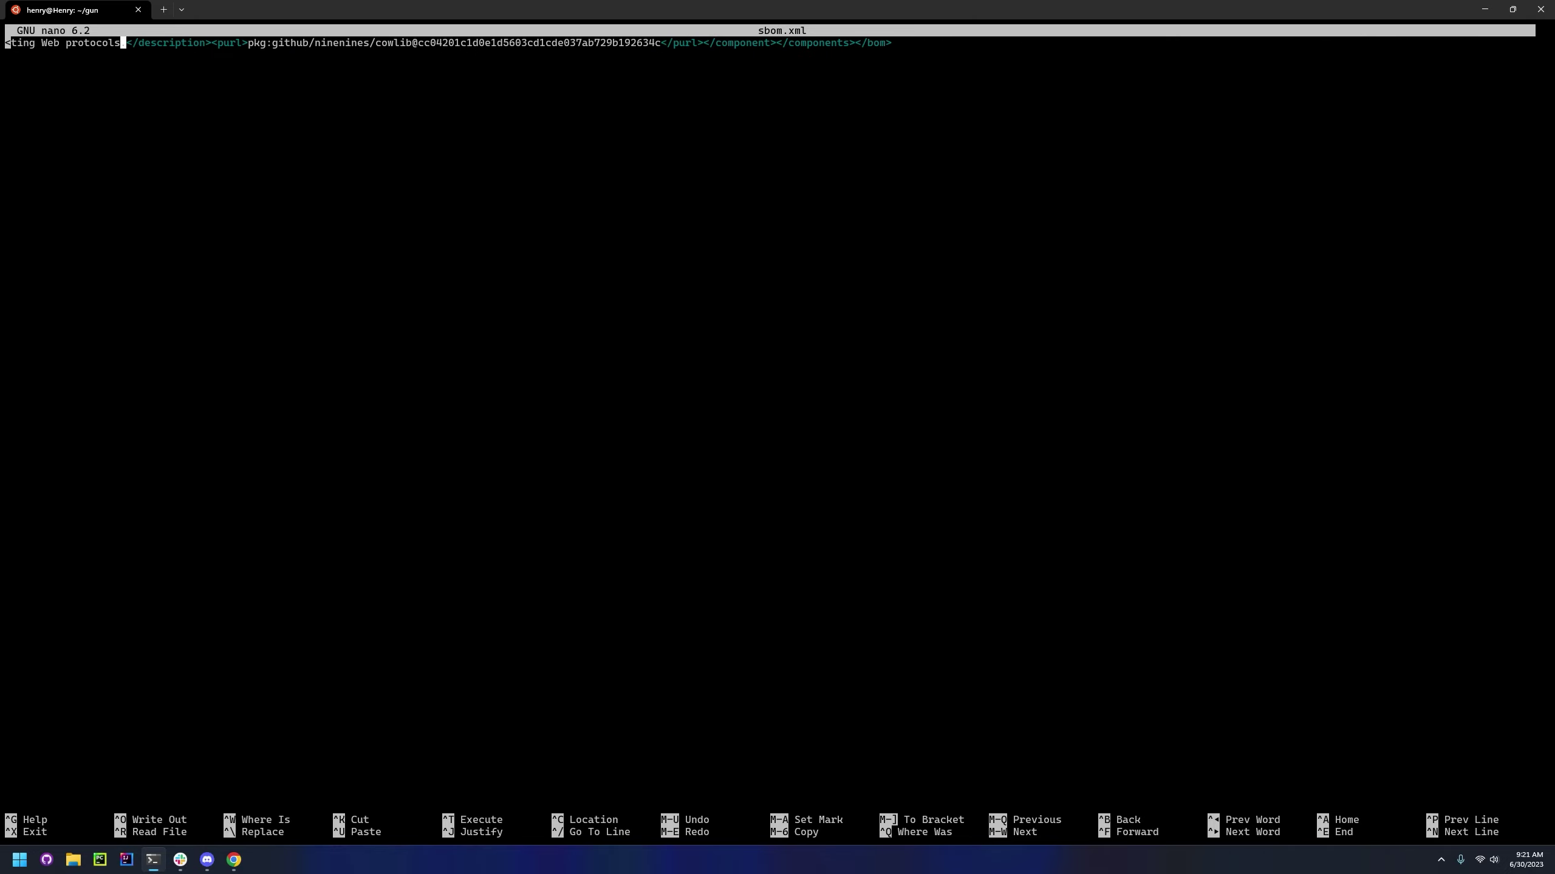